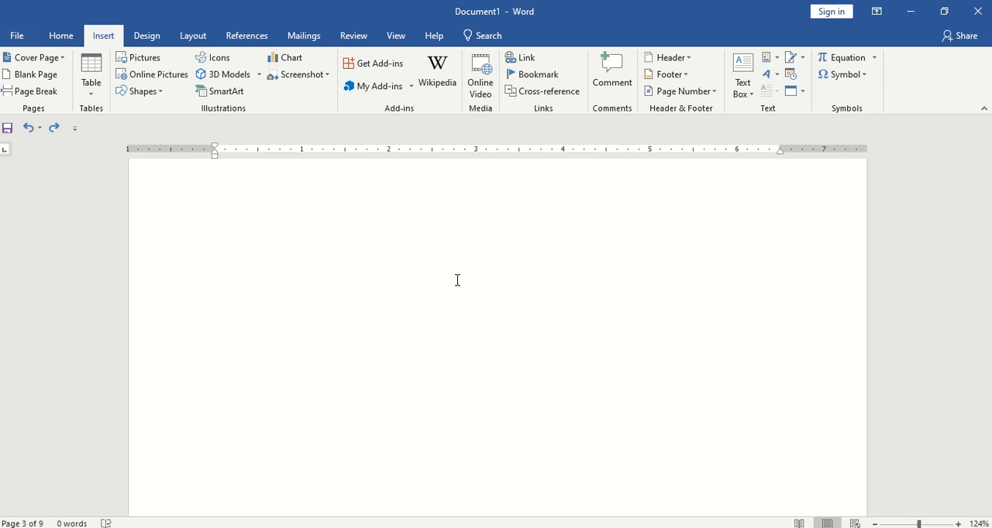
Examine the footer page numbering across the pages of the existing sample document
{"action": "scroll", "coordinate": [459, 337], "scroll_direction": "down", "scroll_amount": 5}
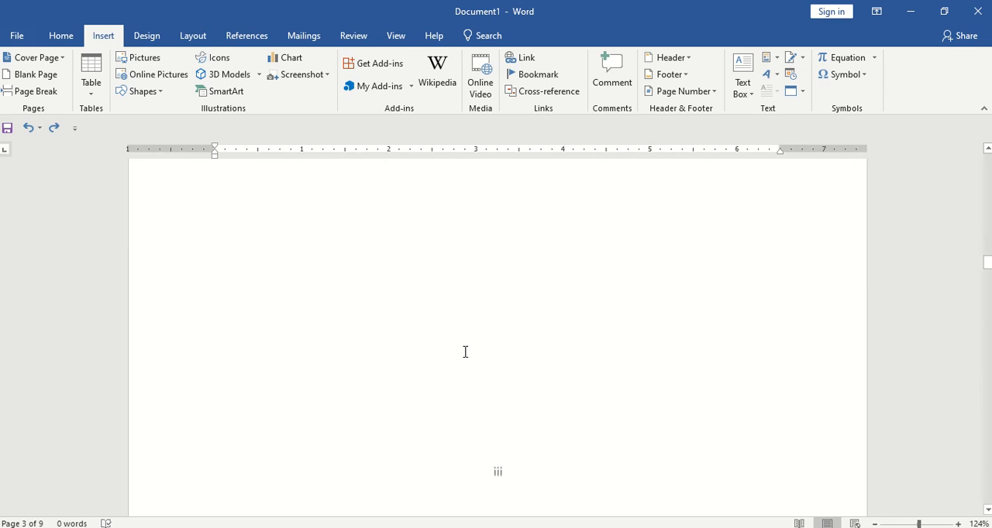
{"action": "scroll", "coordinate": [465, 352], "scroll_direction": "up", "scroll_amount": 5}
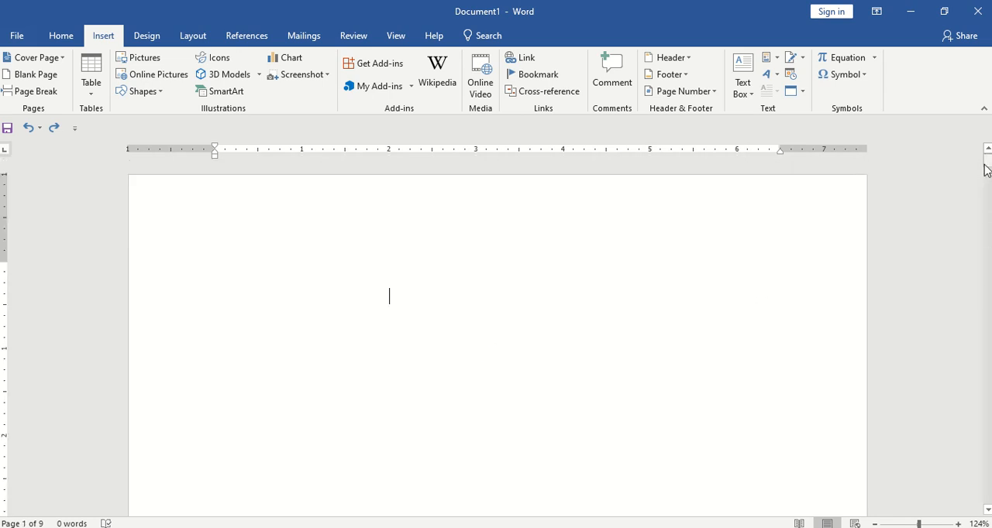
{"action": "left_click_drag", "start_coordinate": [986, 170], "coordinate": [974, 463]}
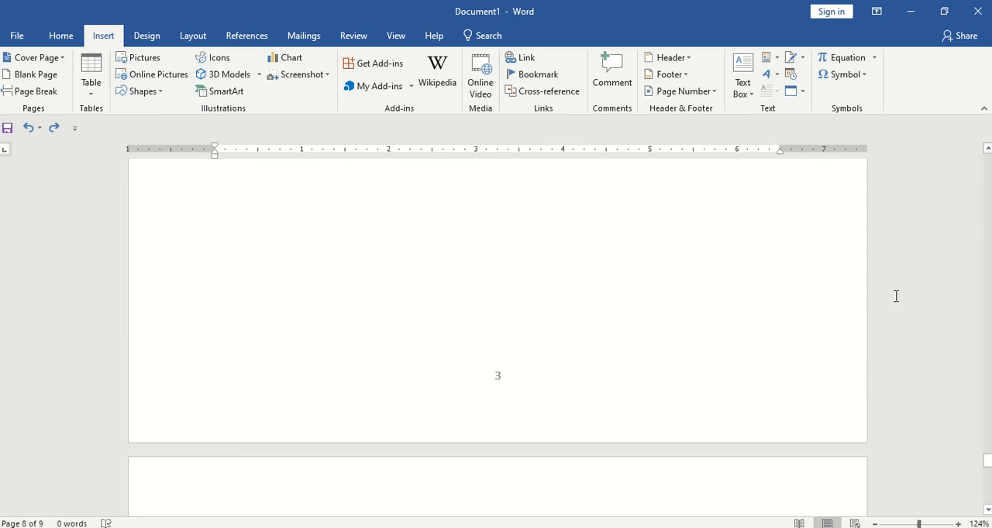
Create a new blank document
{"action": "left_click", "coordinate": [17, 36]}
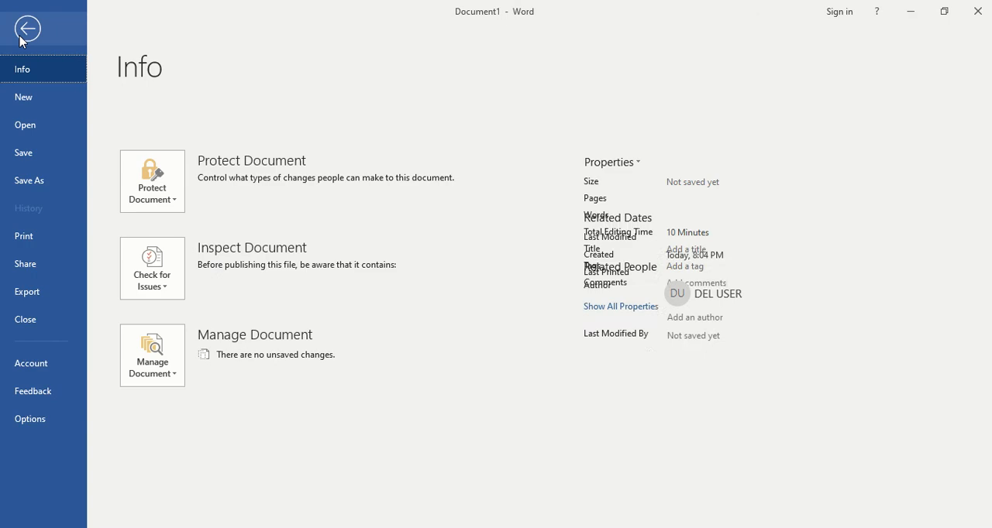
{"action": "left_click", "coordinate": [21, 99]}
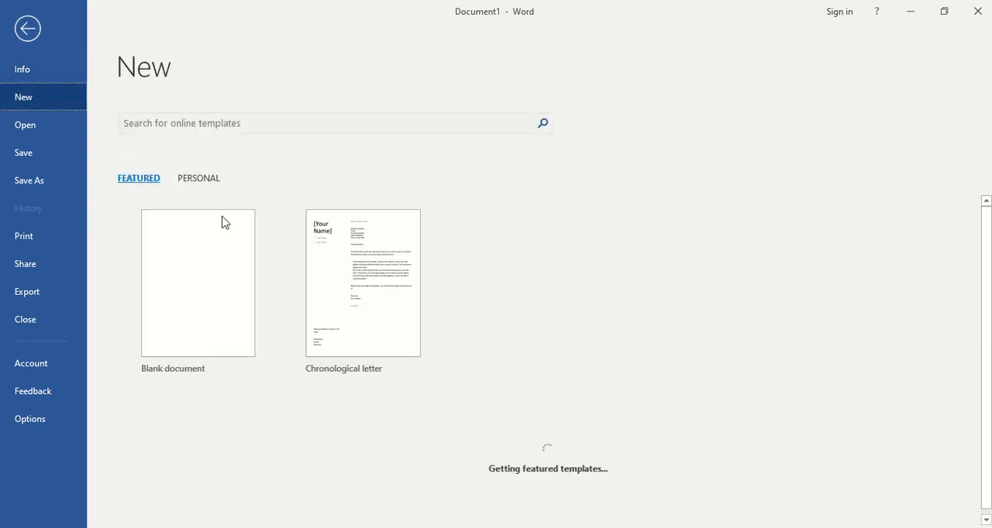
{"action": "left_click", "coordinate": [181, 249]}
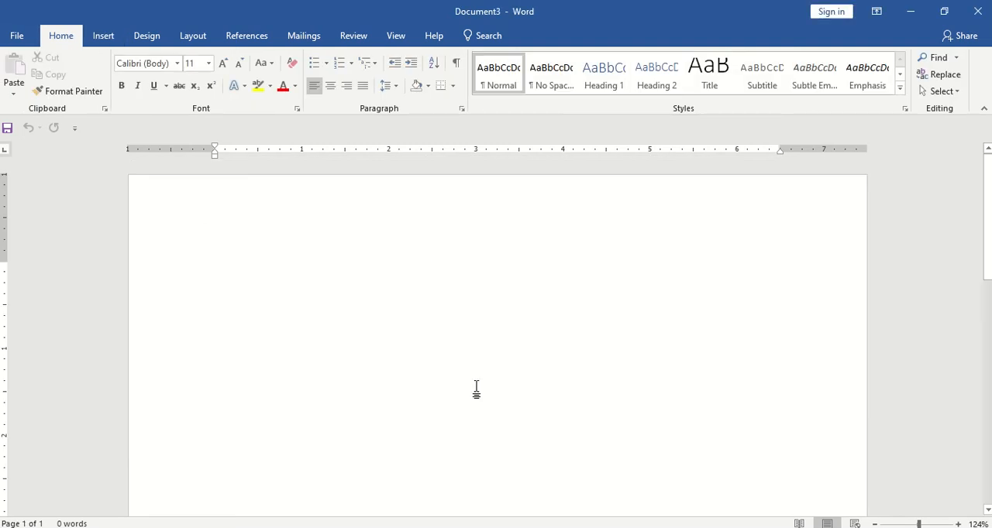
Set the page number format of the new document to lowercase Roman numerals (i, ii, iii, ...)
{"action": "left_click", "coordinate": [107, 36]}
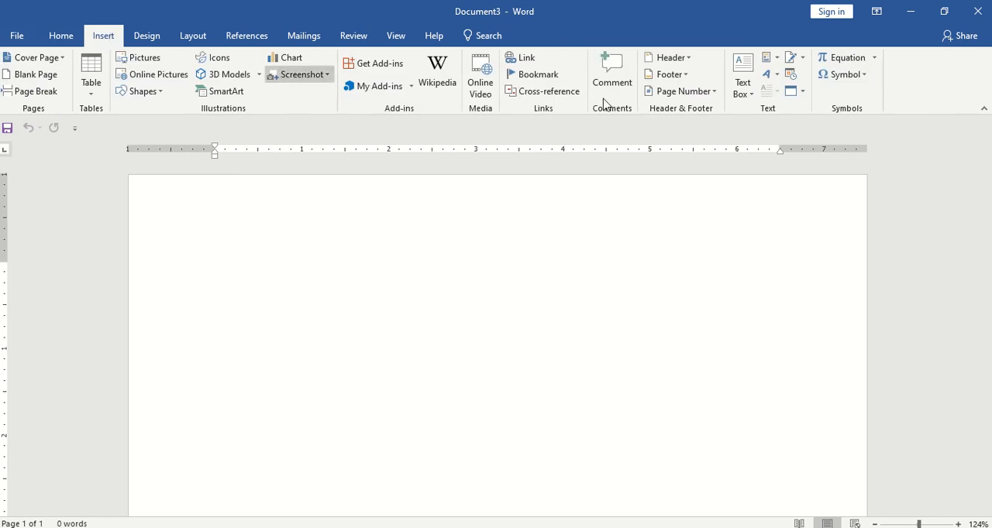
{"action": "left_click", "coordinate": [670, 93]}
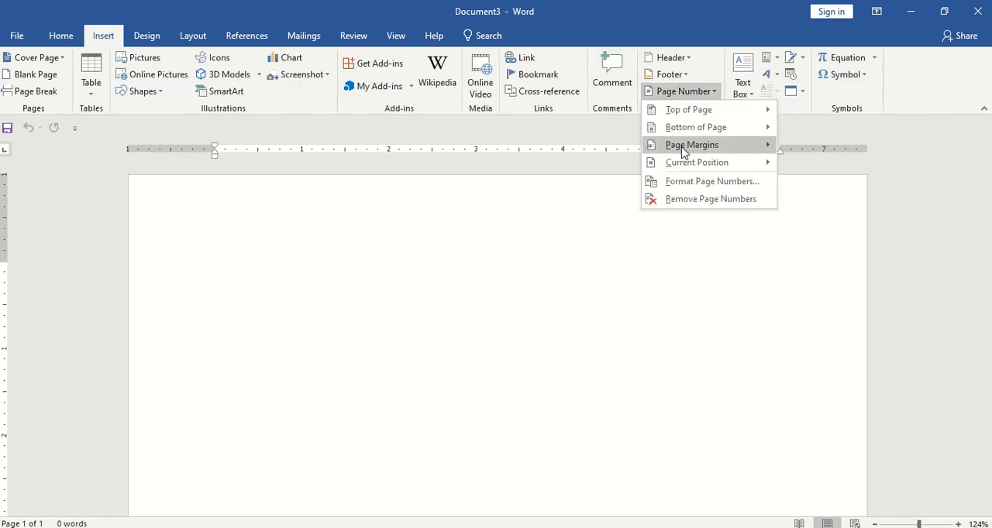
{"action": "mouse_move", "coordinate": [700, 130]}
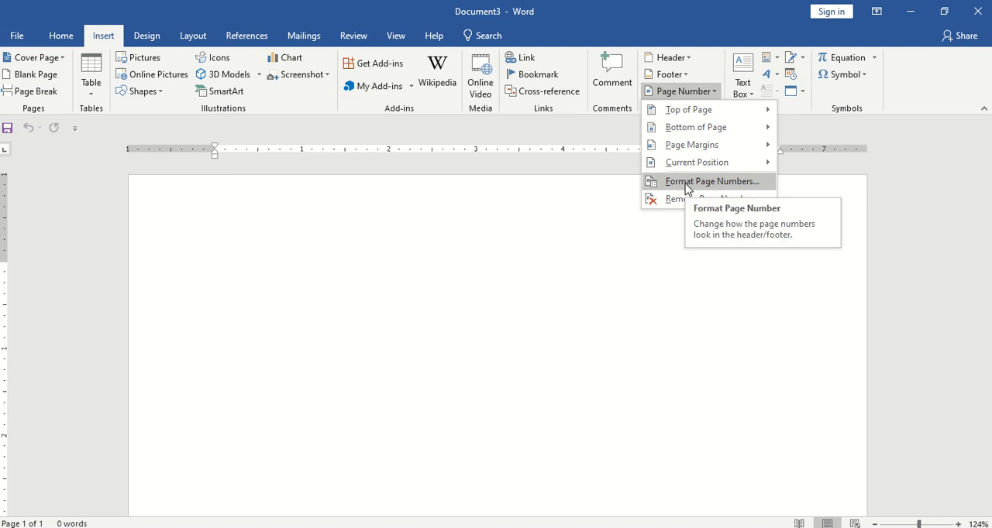
{"action": "left_click", "coordinate": [686, 182]}
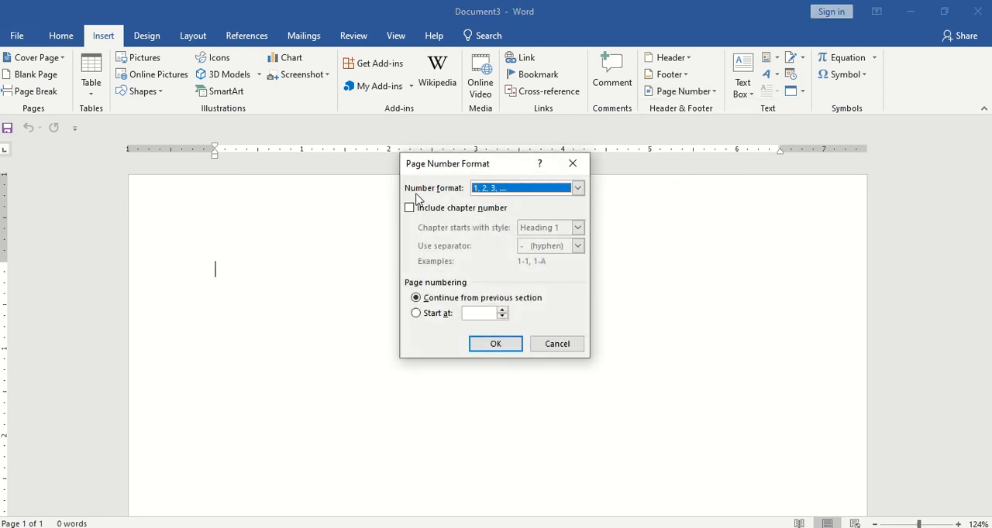
{"action": "left_click", "coordinate": [577, 189]}
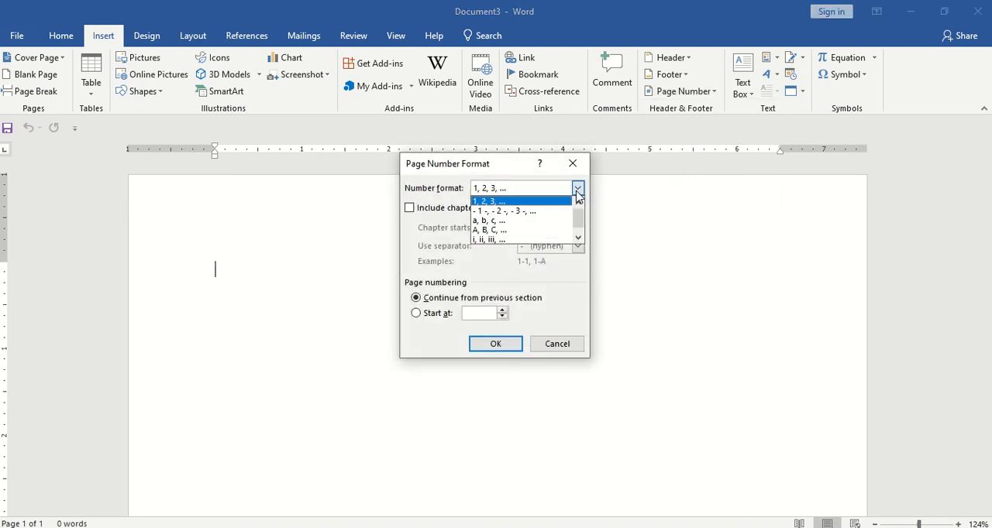
{"action": "left_click", "coordinate": [481, 241]}
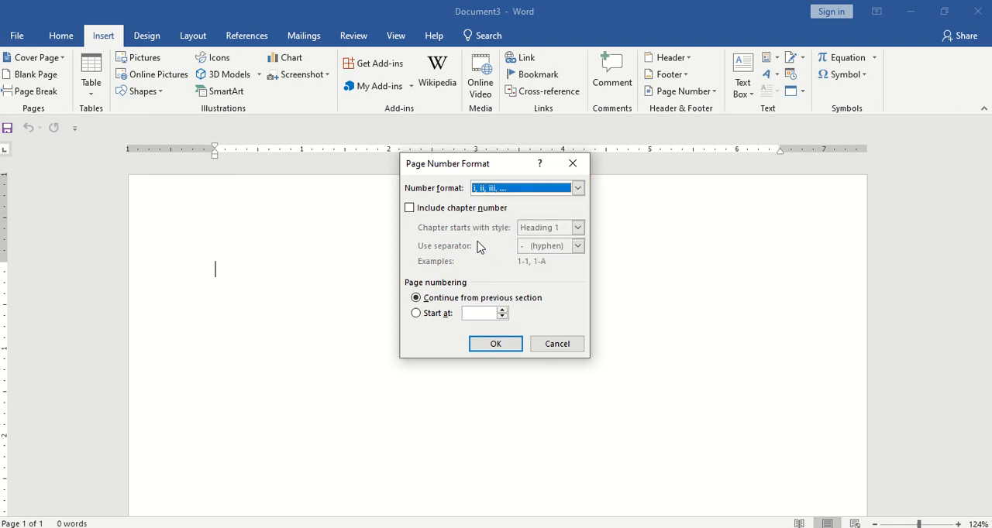
{"action": "left_click", "coordinate": [492, 344]}
Insert a centred Plain Number 2 page number at the bottom of the page and return to the document body
{"action": "scroll", "coordinate": [489, 348], "scroll_direction": "down", "scroll_amount": 5}
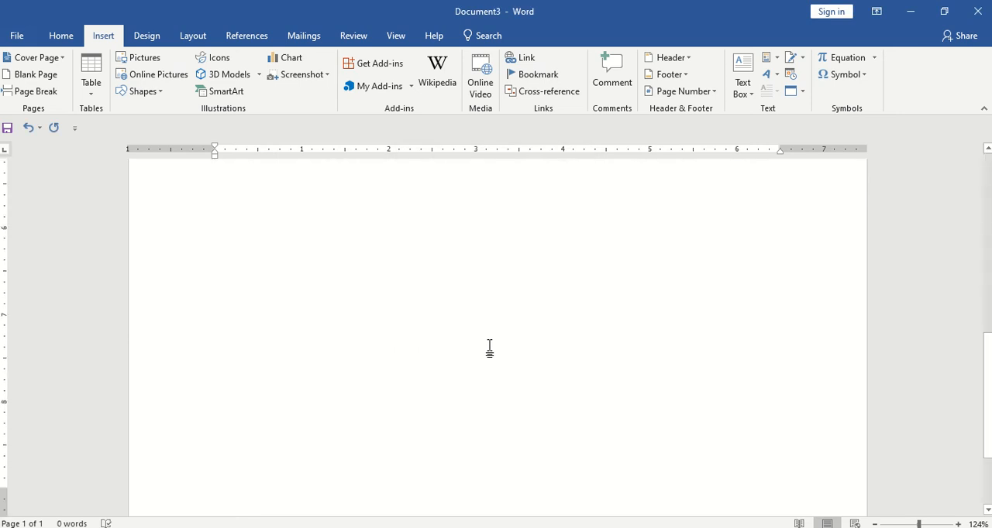
{"action": "scroll", "coordinate": [488, 349], "scroll_direction": "up", "scroll_amount": 5}
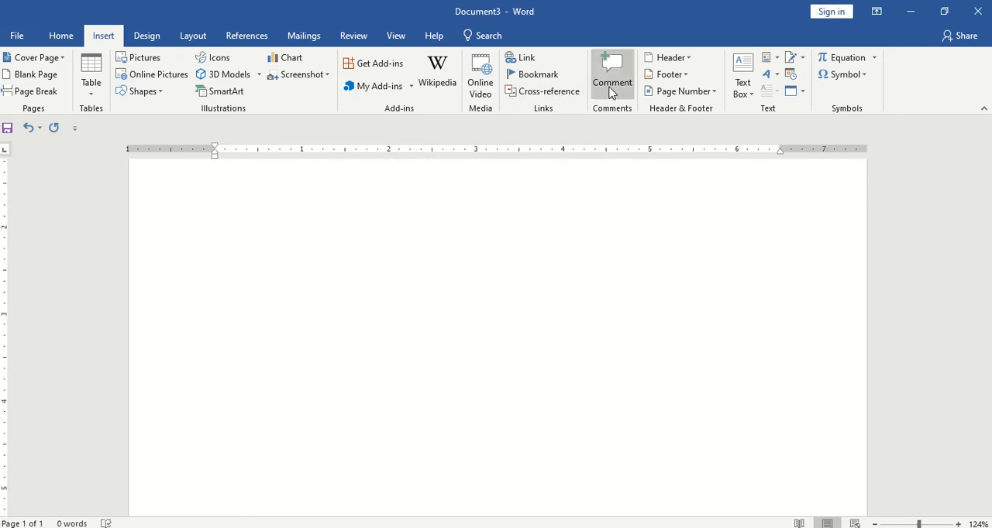
{"action": "left_click", "coordinate": [653, 75]}
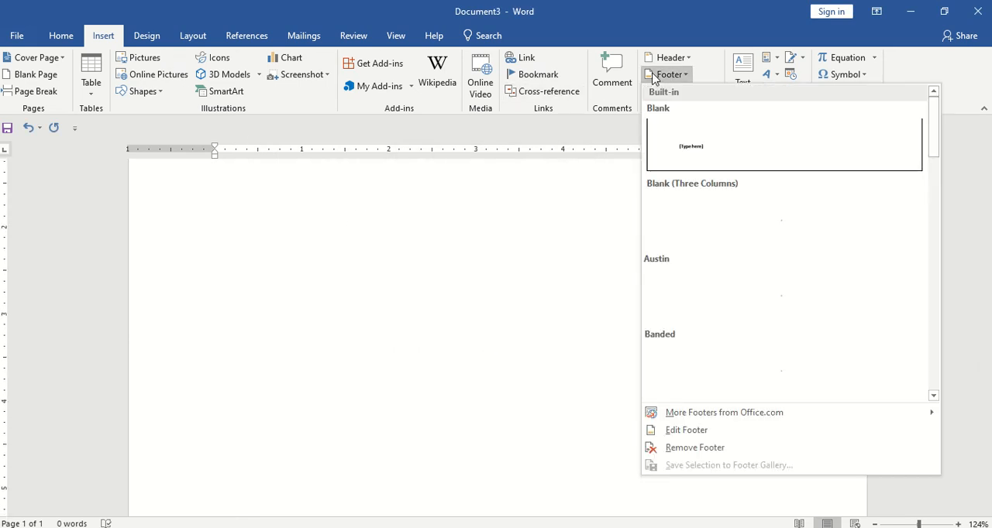
{"action": "left_click", "coordinate": [619, 150]}
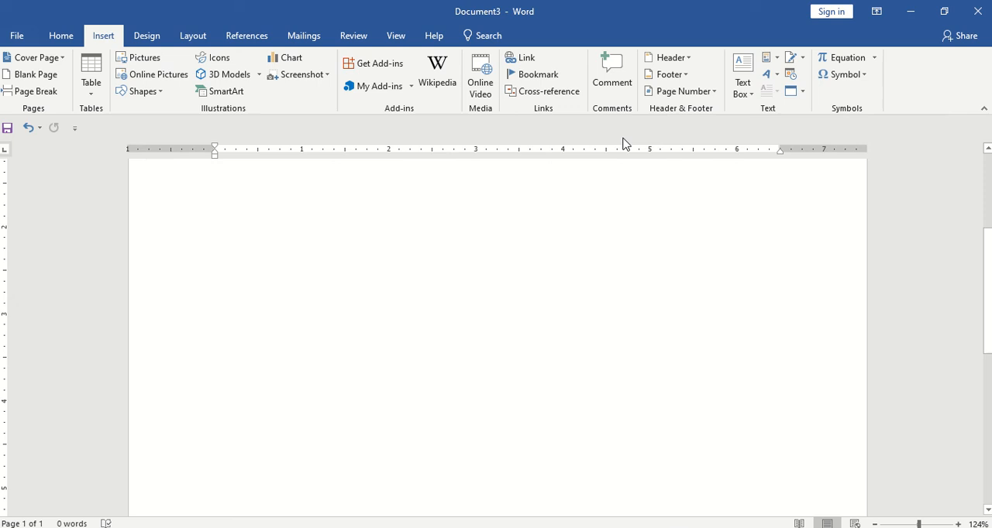
{"action": "left_click", "coordinate": [659, 92]}
{"action": "mouse_move", "coordinate": [666, 127]}
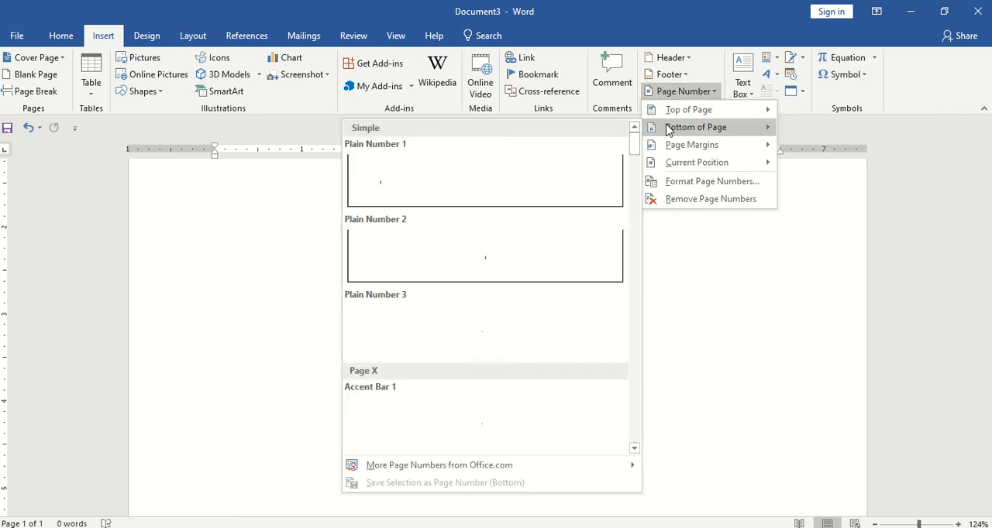
{"action": "left_click", "coordinate": [470, 262]}
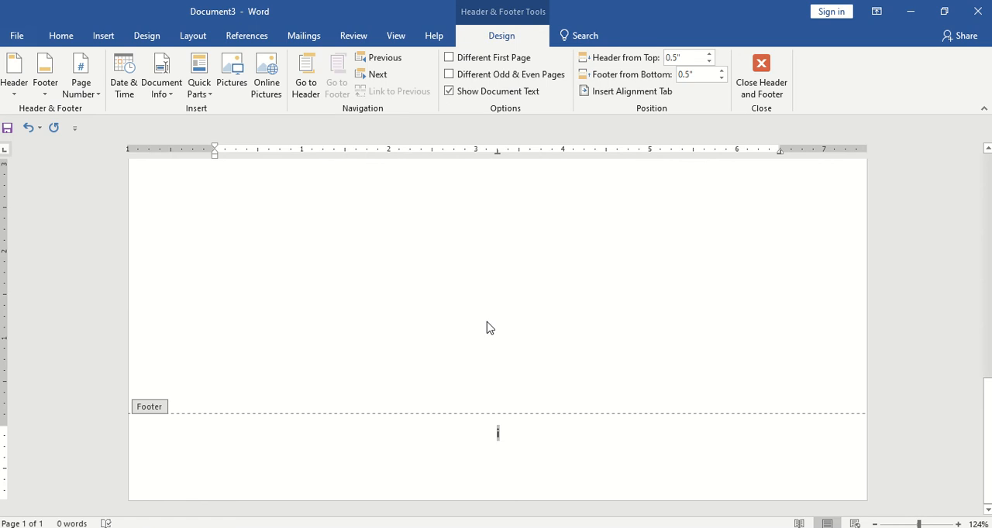
{"action": "double_click", "coordinate": [502, 271]}
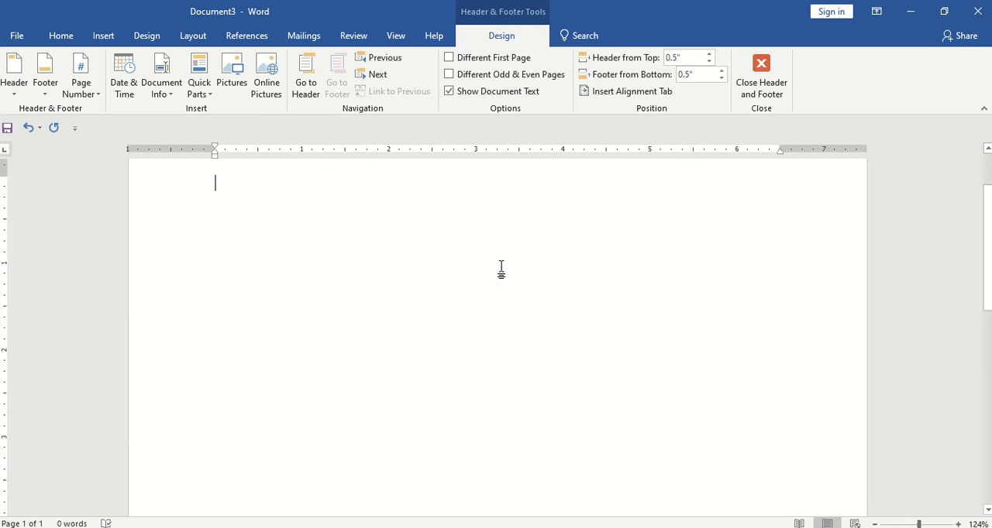
Add blank pages until the document has six pages
{"action": "left_click", "coordinate": [103, 36]}
{"action": "left_click", "coordinate": [39, 76]}
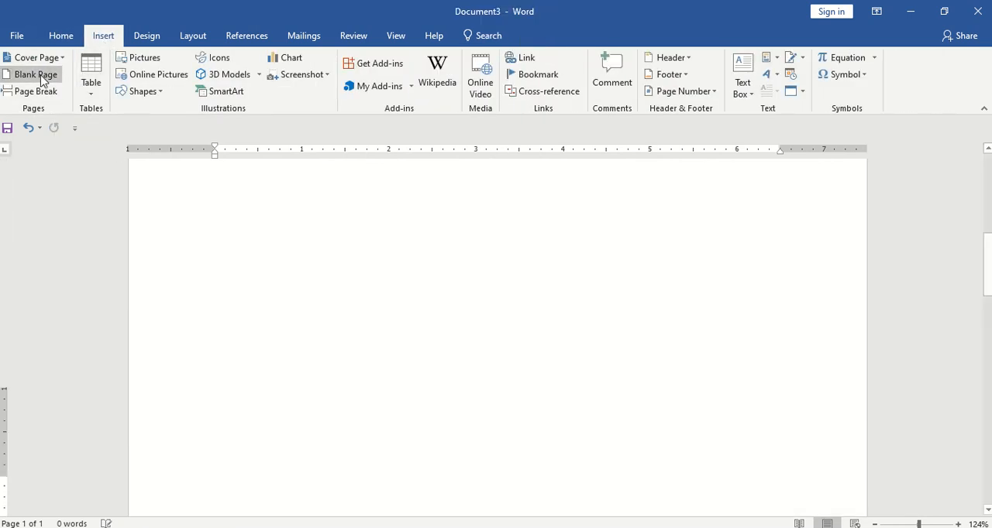
Check the Roman numeral page numbers in the footers of the added pages
{"action": "scroll", "coordinate": [168, 202], "scroll_direction": "down", "scroll_amount": 10}
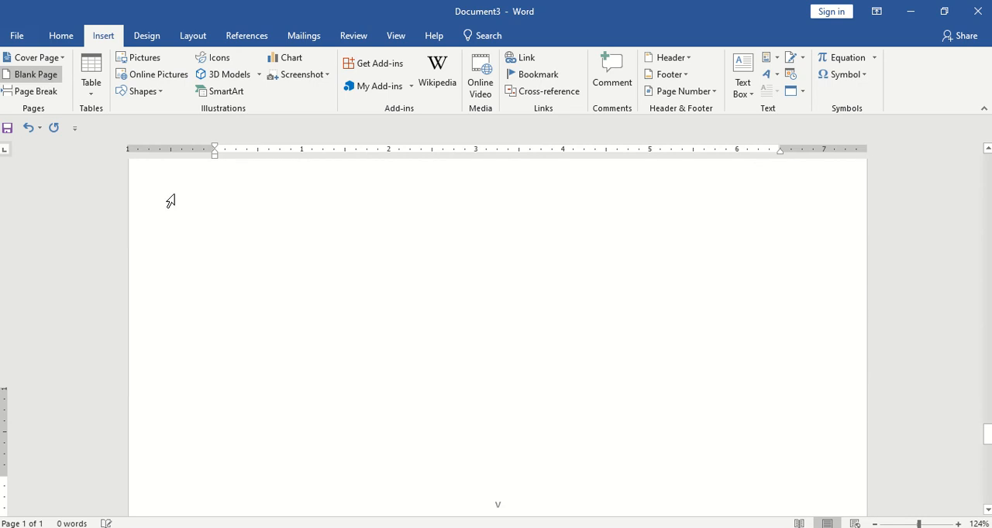
{"action": "scroll", "coordinate": [353, 313], "scroll_direction": "down", "scroll_amount": 4}
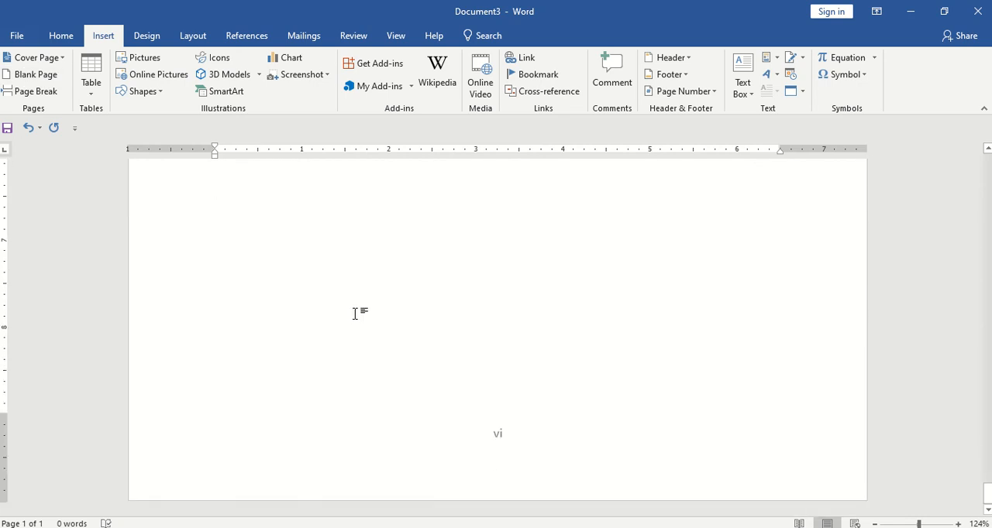
{"action": "scroll", "coordinate": [360, 306], "scroll_direction": "down", "scroll_amount": 3}
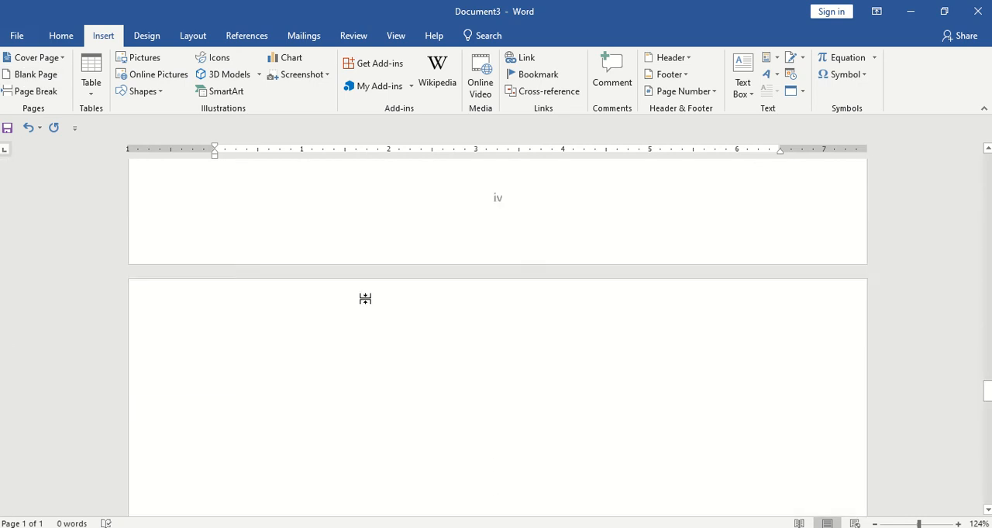
{"action": "scroll", "coordinate": [366, 299], "scroll_direction": "down", "scroll_amount": 3}
{"action": "scroll", "coordinate": [367, 300], "scroll_direction": "up", "scroll_amount": 6}
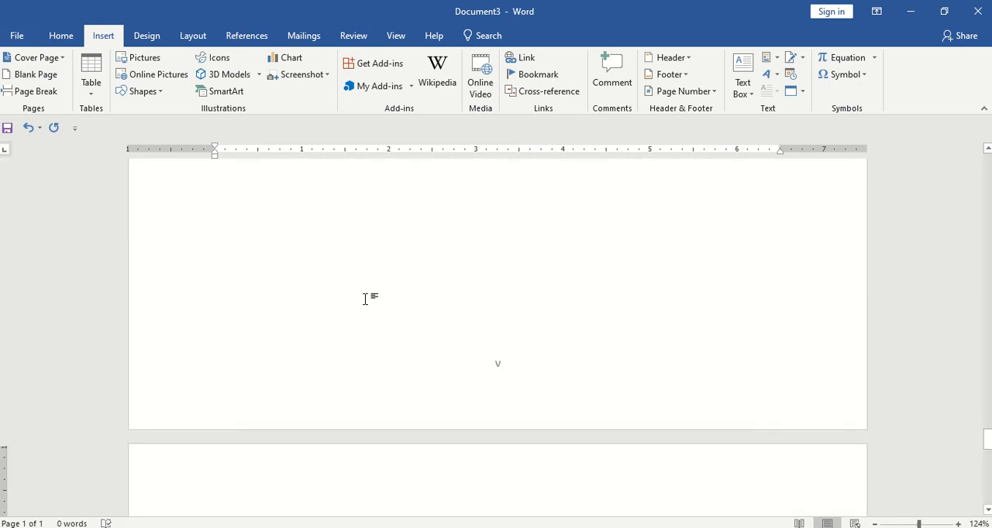
{"action": "scroll", "coordinate": [366, 300], "scroll_direction": "down", "scroll_amount": 2}
{"action": "scroll", "coordinate": [368, 295], "scroll_direction": "up", "scroll_amount": 5}
{"action": "scroll", "coordinate": [373, 286], "scroll_direction": "down", "scroll_amount": 6}
{"action": "scroll", "coordinate": [374, 310], "scroll_direction": "up", "scroll_amount": 8}
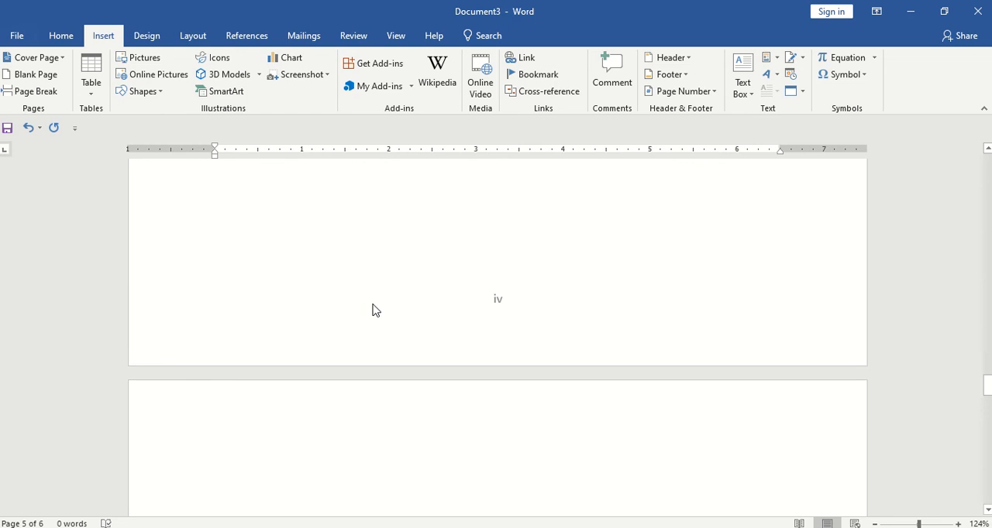
Insert a section break on page 3 so that a new section begins on page 4
{"action": "scroll", "coordinate": [375, 310], "scroll_direction": "up", "scroll_amount": 6}
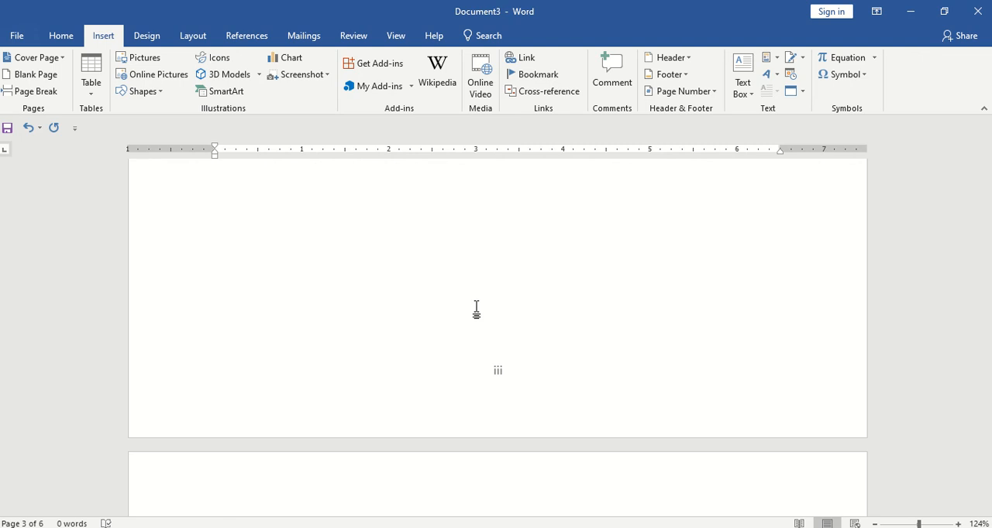
{"action": "scroll", "coordinate": [477, 310], "scroll_direction": "up", "scroll_amount": 4}
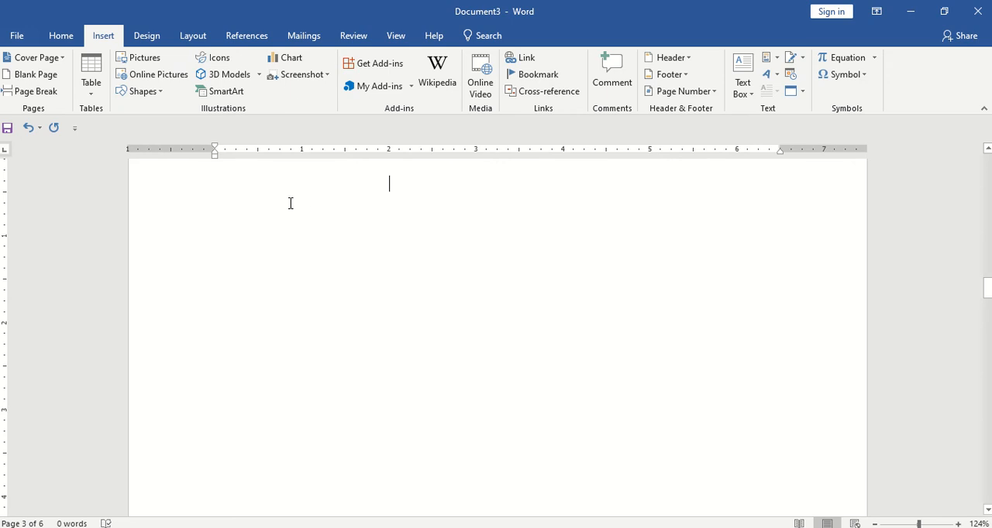
{"action": "left_click", "coordinate": [192, 39]}
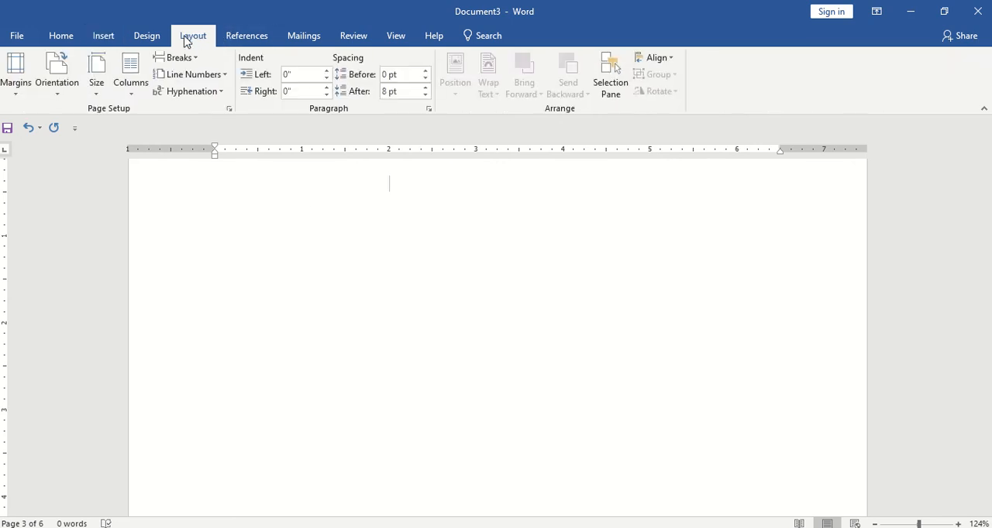
{"action": "left_click", "coordinate": [180, 60]}
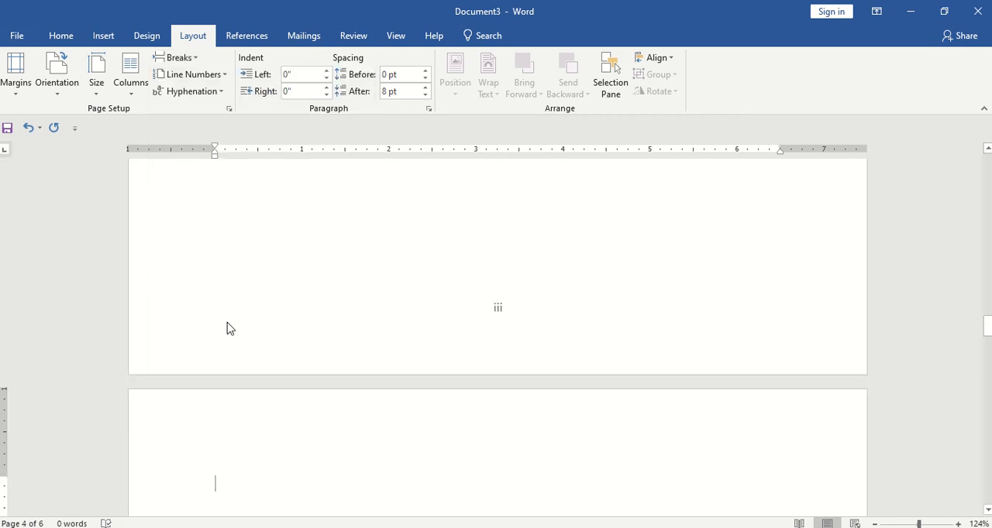
{"action": "scroll", "coordinate": [307, 431], "scroll_direction": "down", "scroll_amount": 1}
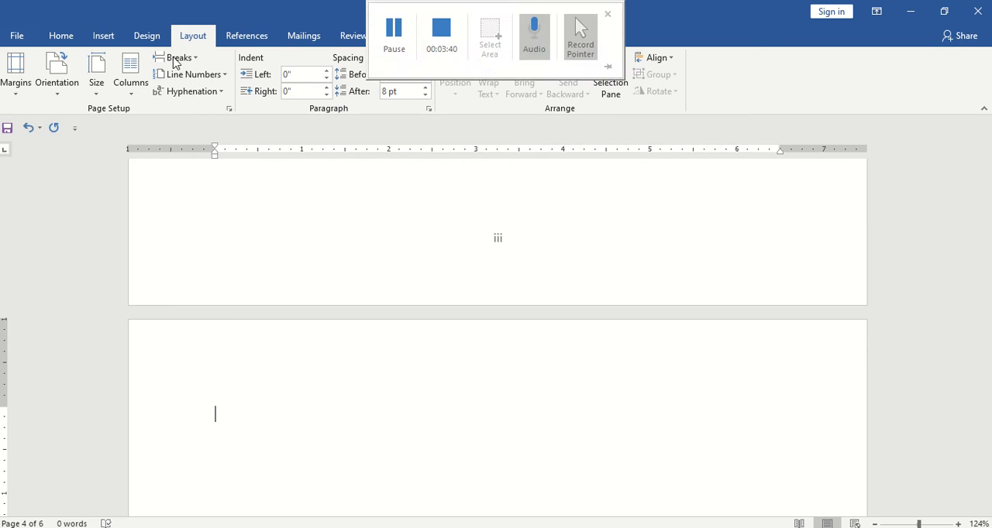
Format the page numbers of the section beginning on page 4 as 1, 2, 3, … and start them at 1
{"action": "left_click", "coordinate": [103, 36]}
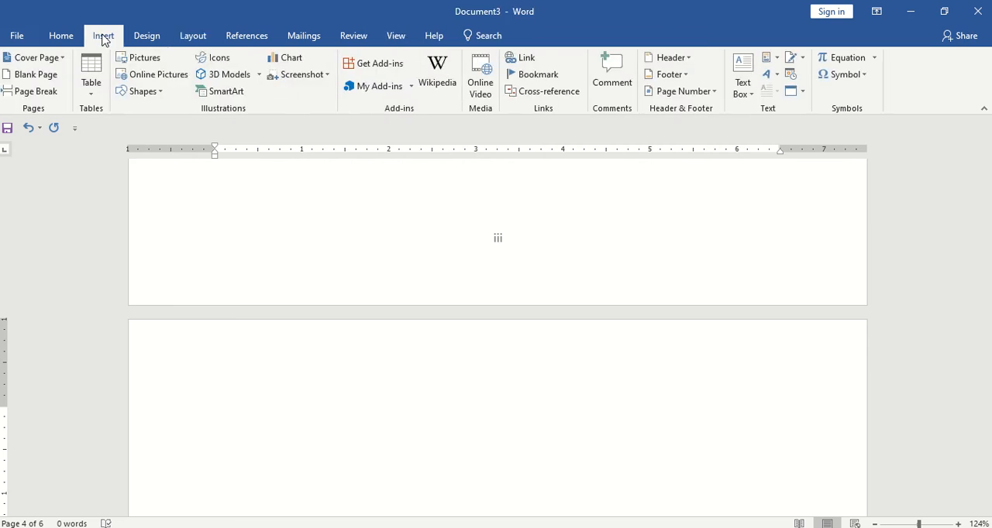
{"action": "left_click", "coordinate": [688, 99]}
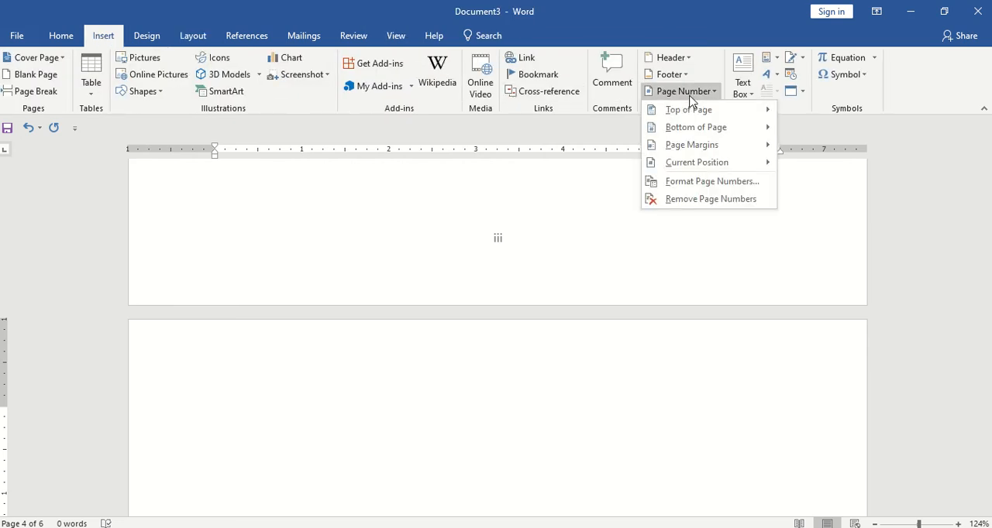
{"action": "left_click", "coordinate": [701, 182]}
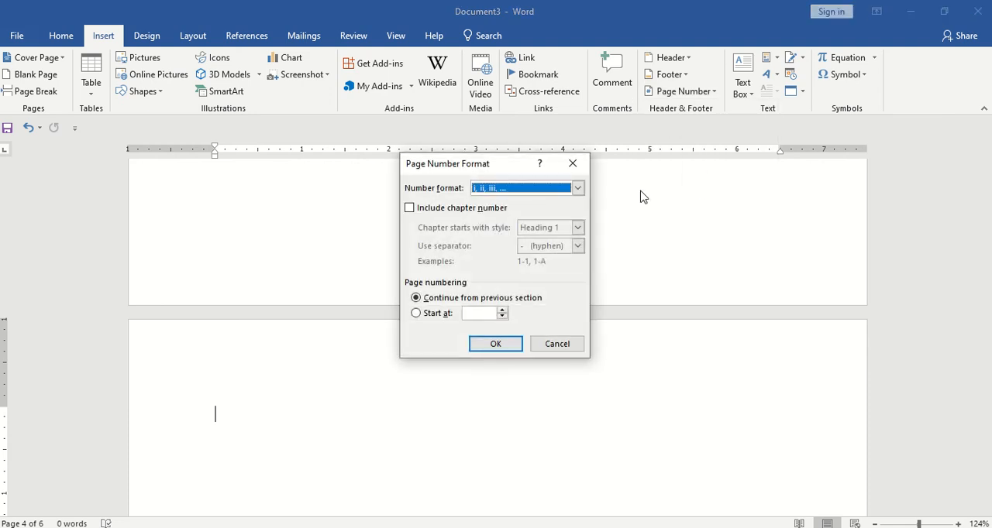
{"action": "left_click", "coordinate": [578, 190]}
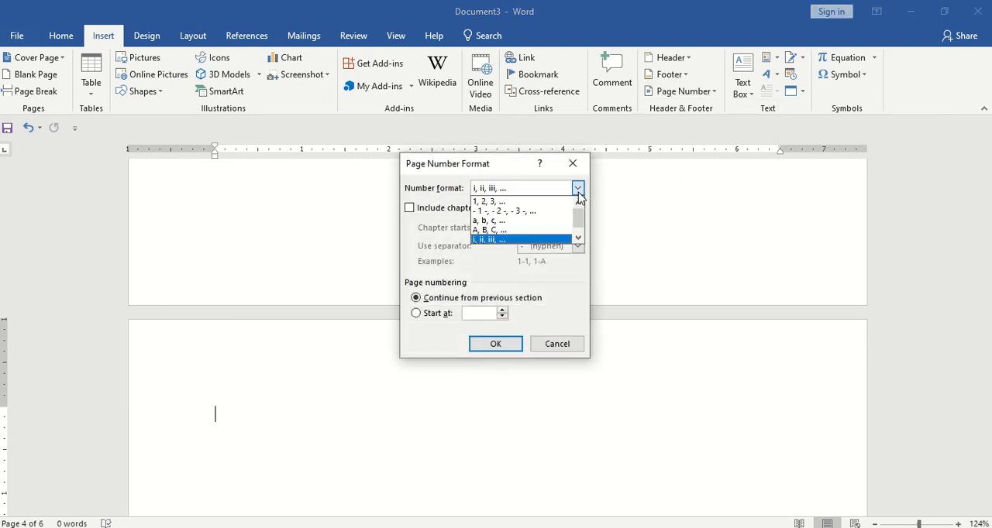
{"action": "left_click", "coordinate": [503, 202]}
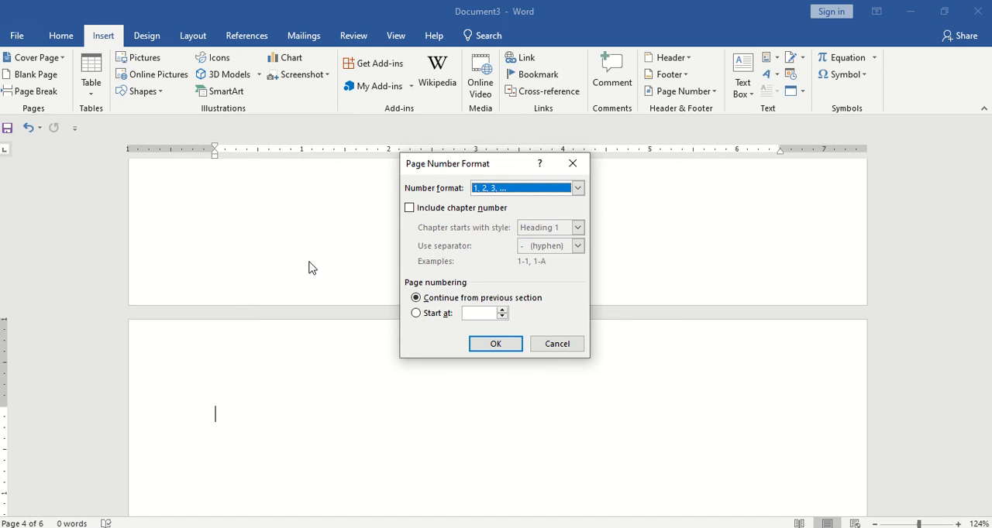
{"action": "left_click", "coordinate": [502, 313]}
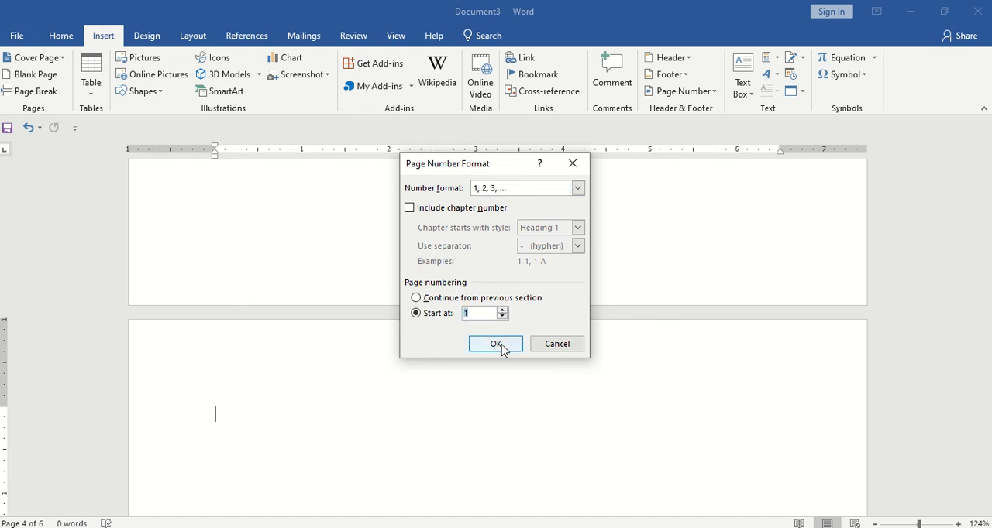
{"action": "left_click", "coordinate": [497, 344]}
Check the page numbers in the footers from the fourth page to the end of the document
{"action": "scroll", "coordinate": [514, 402], "scroll_direction": "down", "scroll_amount": 5}
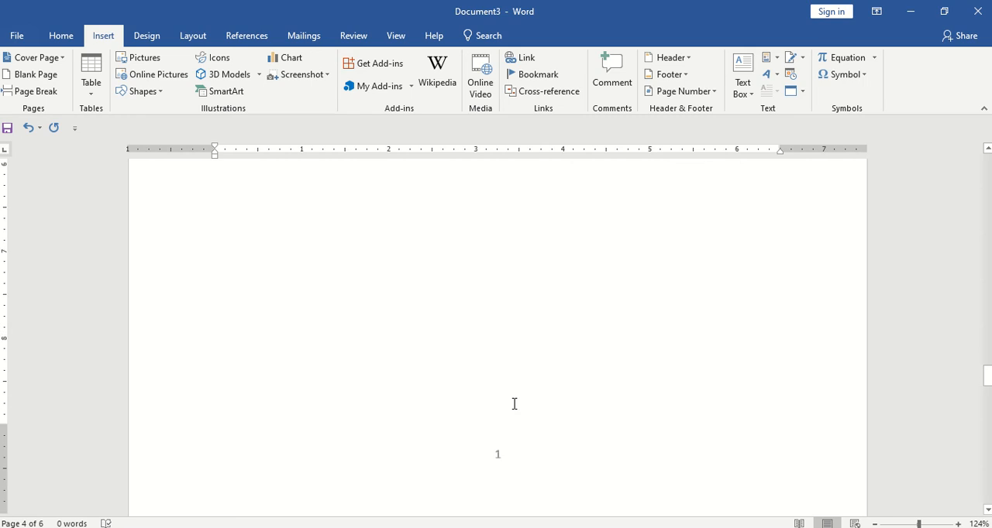
{"action": "scroll", "coordinate": [514, 404], "scroll_direction": "down", "scroll_amount": 4}
{"action": "scroll", "coordinate": [454, 378], "scroll_direction": "down", "scroll_amount": 3}
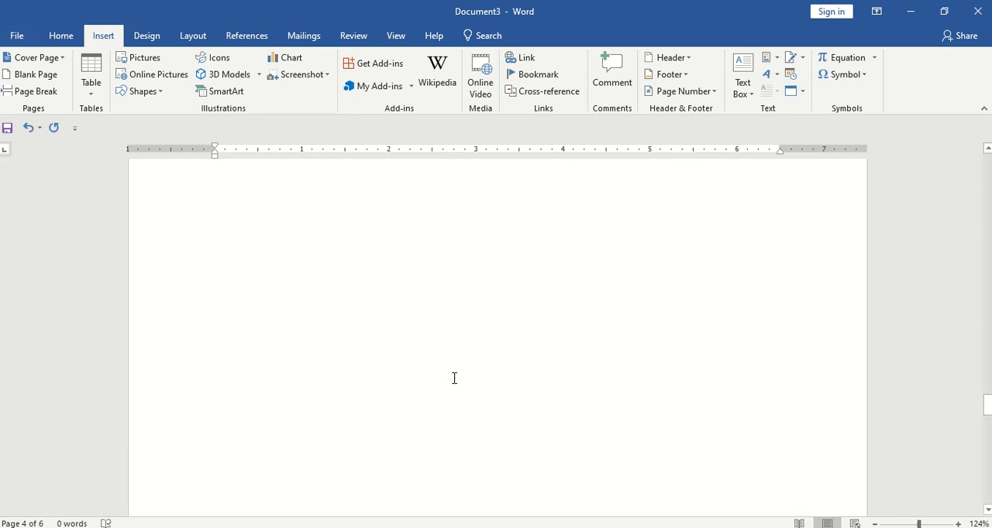
{"action": "scroll", "coordinate": [454, 378], "scroll_direction": "down", "scroll_amount": 10}
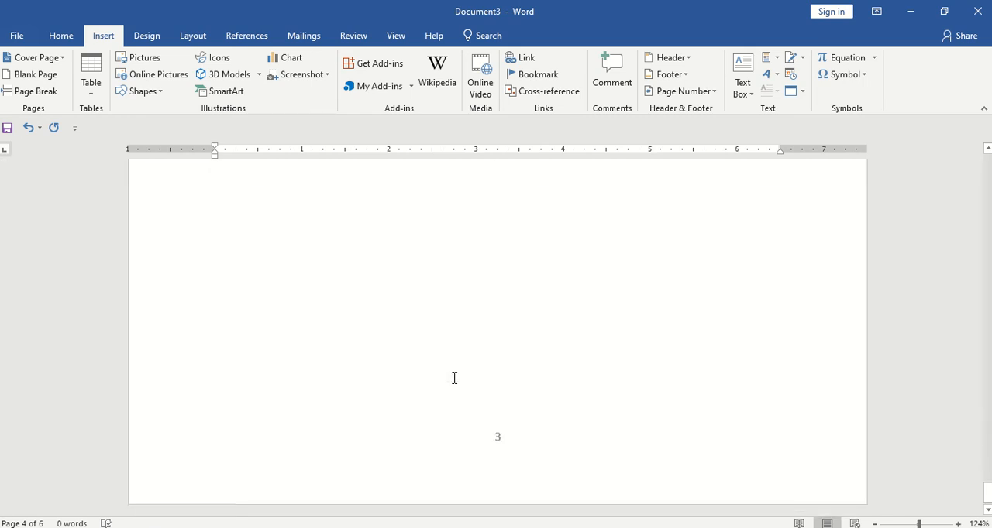
{"action": "scroll", "coordinate": [454, 378], "scroll_direction": "up", "scroll_amount": 10}
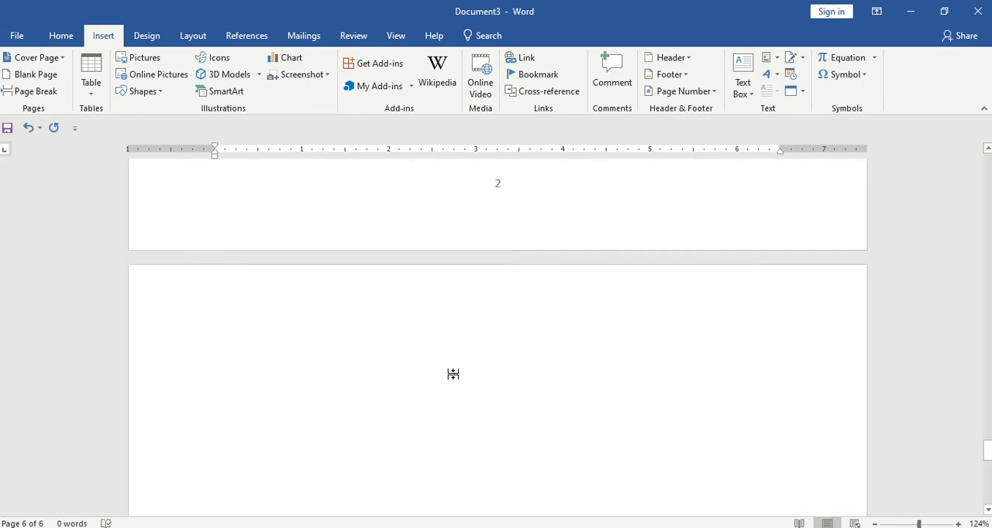
{"action": "scroll", "coordinate": [453, 374], "scroll_direction": "up", "scroll_amount": 5}
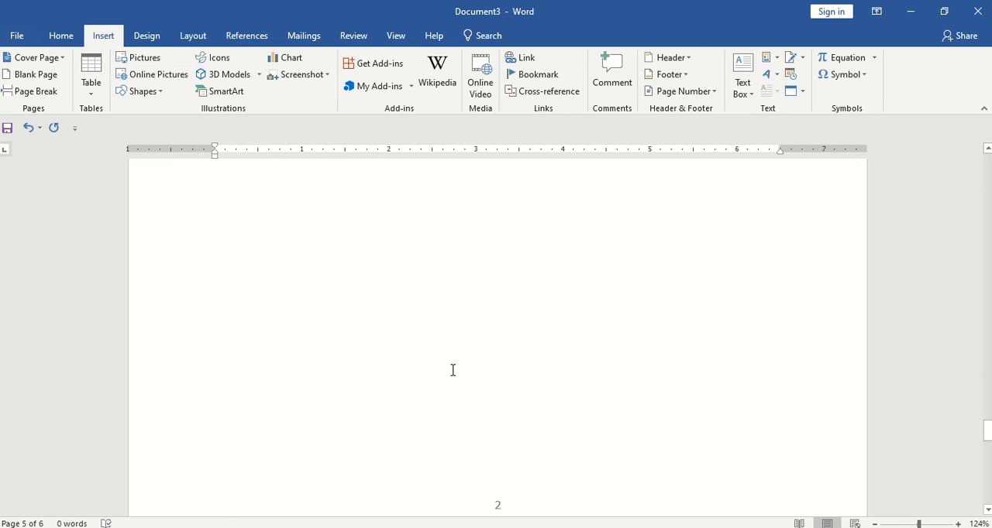